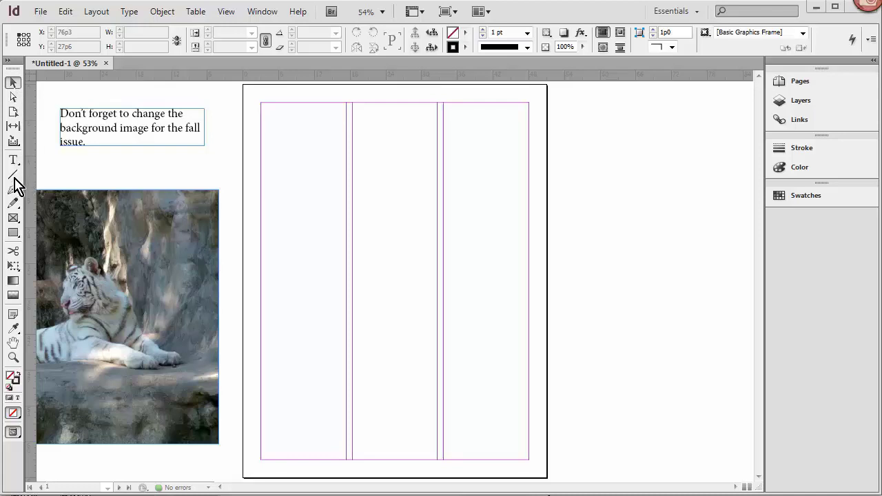
# - Select the reminder note text frame and then the tiger photo frame
pyautogui.click(14, 358)
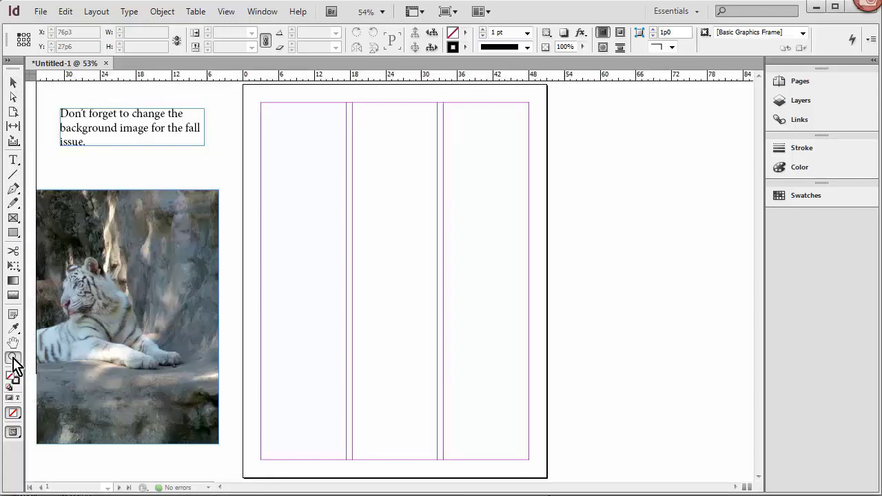
pyautogui.press('v')
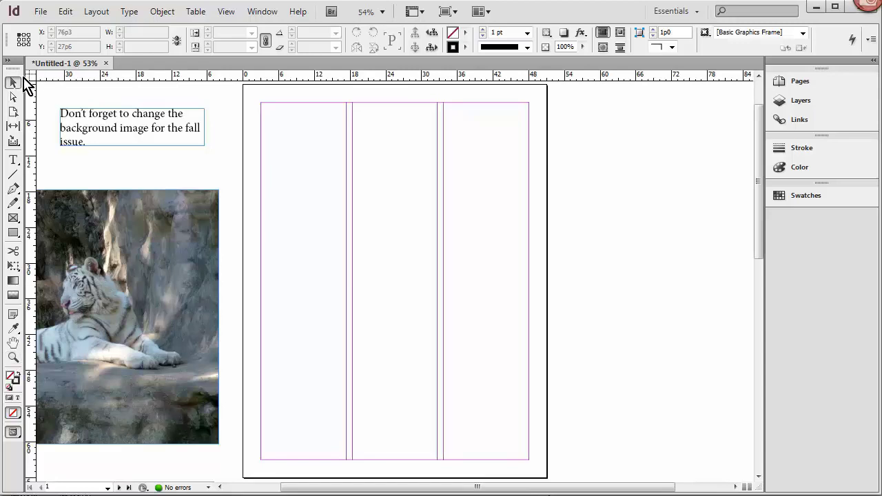
pyautogui.click(116, 242)
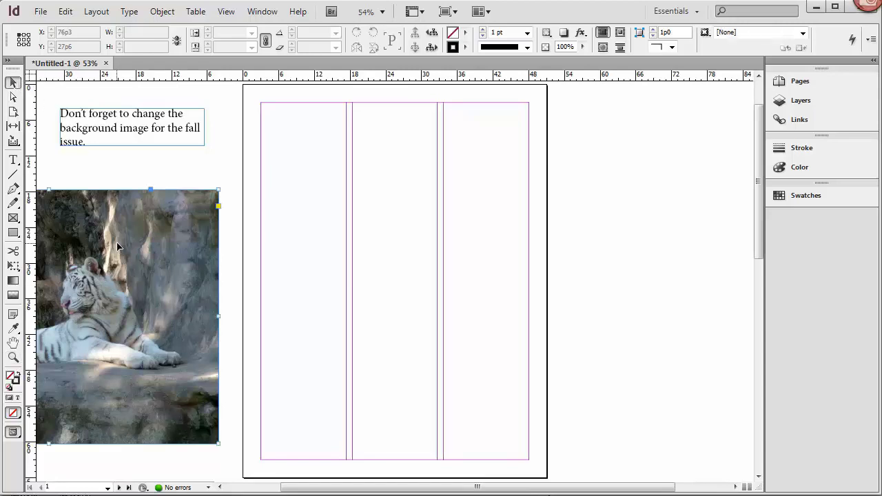
pyautogui.click(181, 131)
pyautogui.click(150, 271)
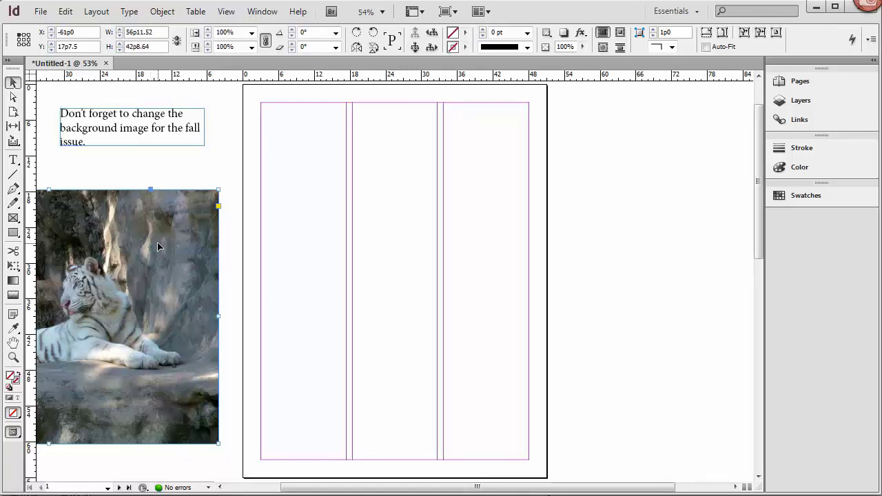
# - Try the Type on a Path tool, then return to the Type and Selection tools
pyautogui.click(14, 161)
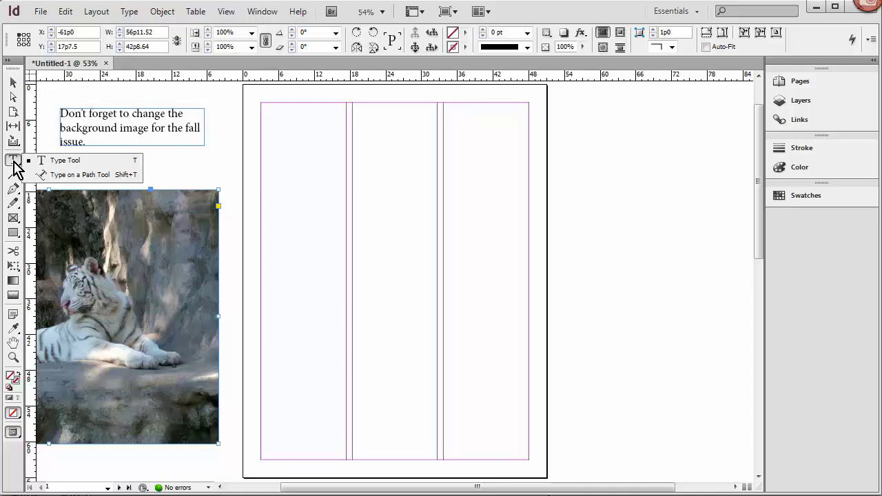
pyautogui.click(51, 175)
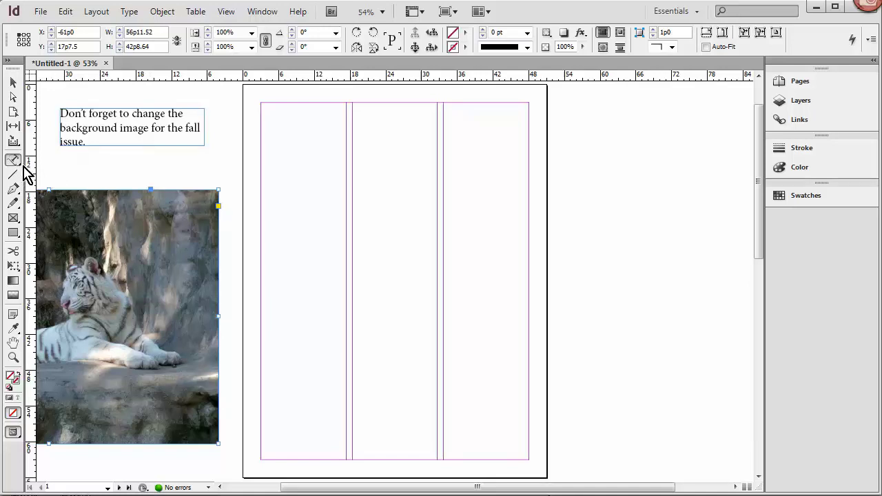
pyautogui.click(14, 164)
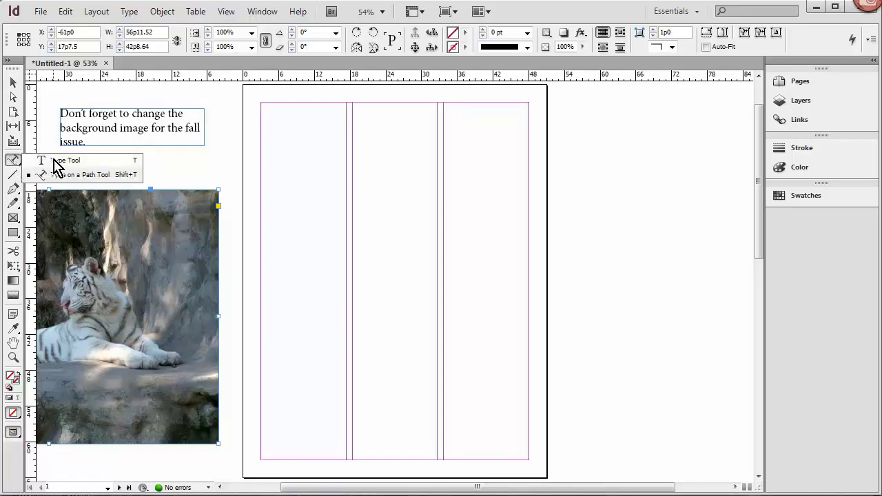
pyautogui.click(53, 157)
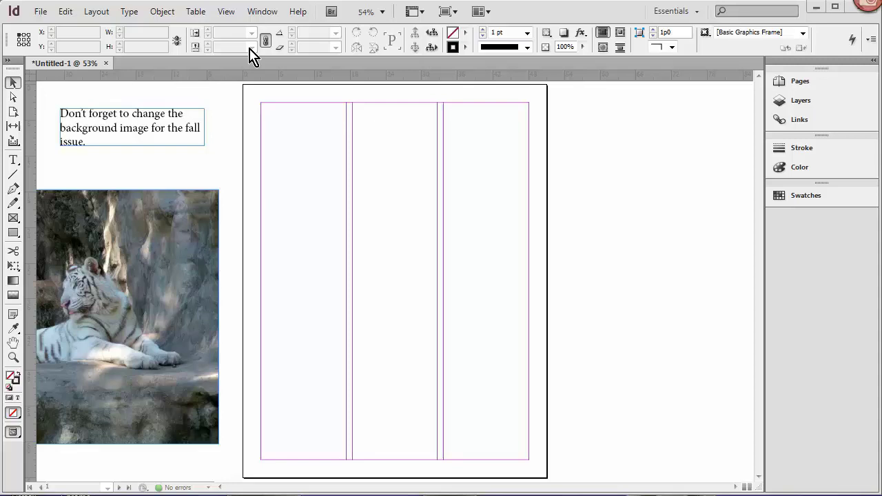
pyautogui.click(13, 160)
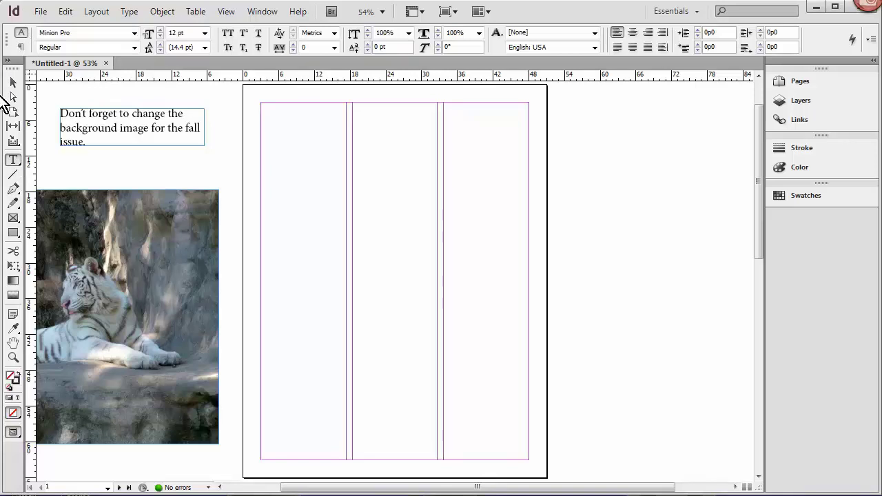
pyautogui.click(14, 83)
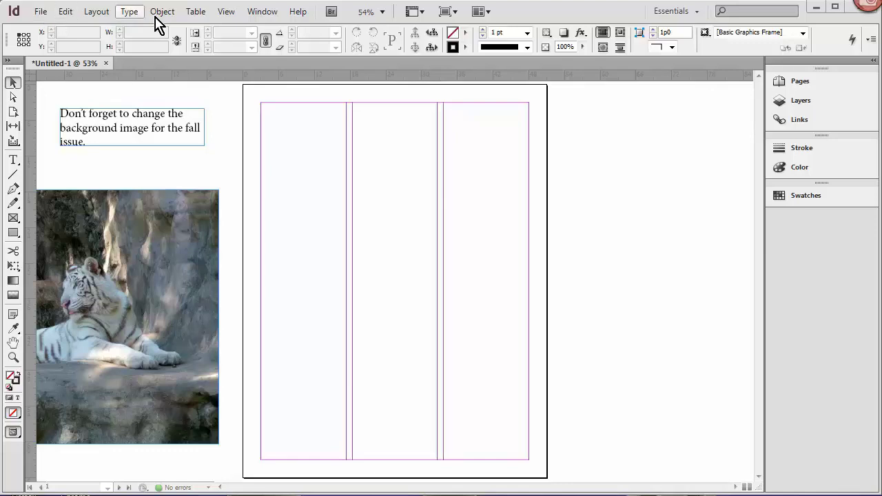
# - Bring Untitled-1 to the front, view the Pages, Layers and Links panels, then collapse them
pyautogui.click(258, 14)
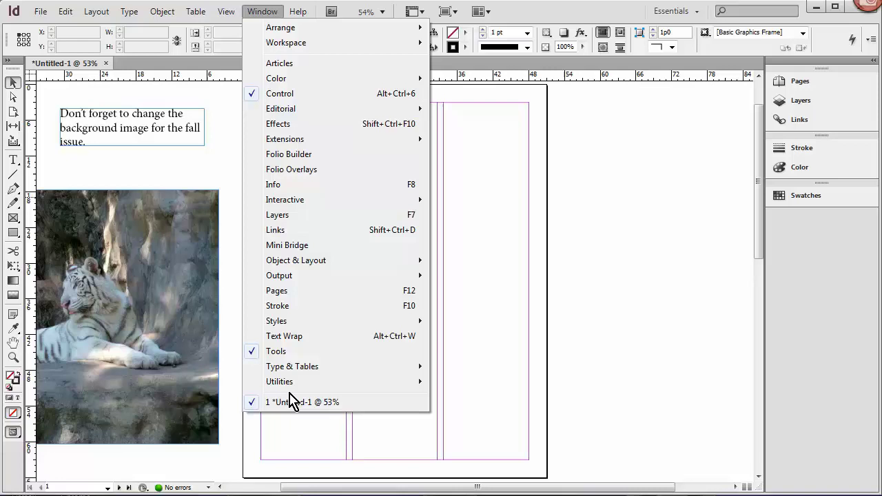
pyautogui.click(289, 402)
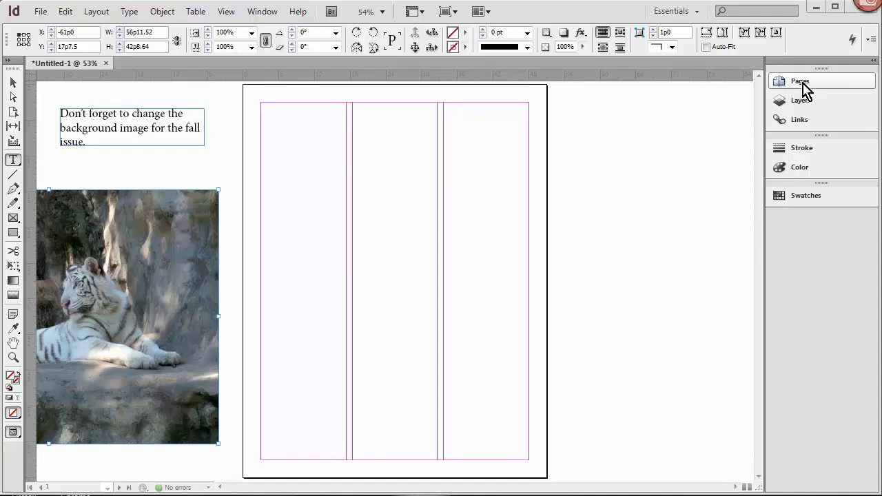
pyautogui.click(801, 85)
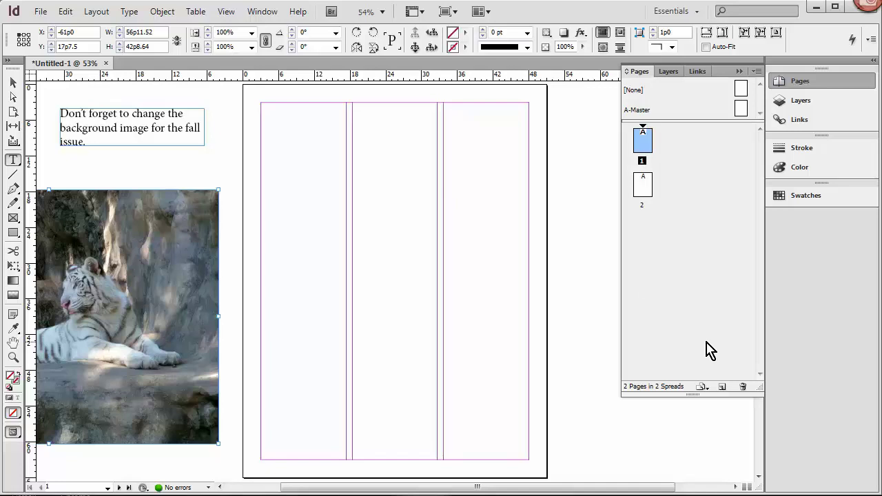
pyautogui.click(668, 74)
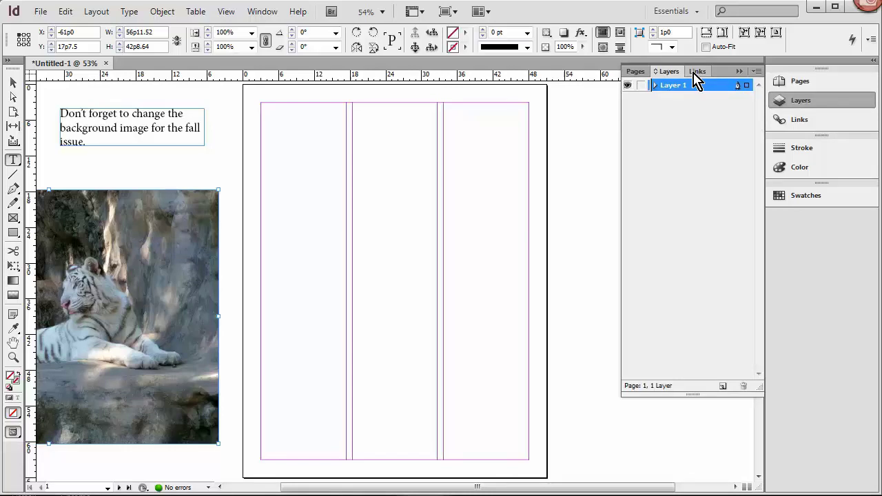
pyautogui.click(696, 73)
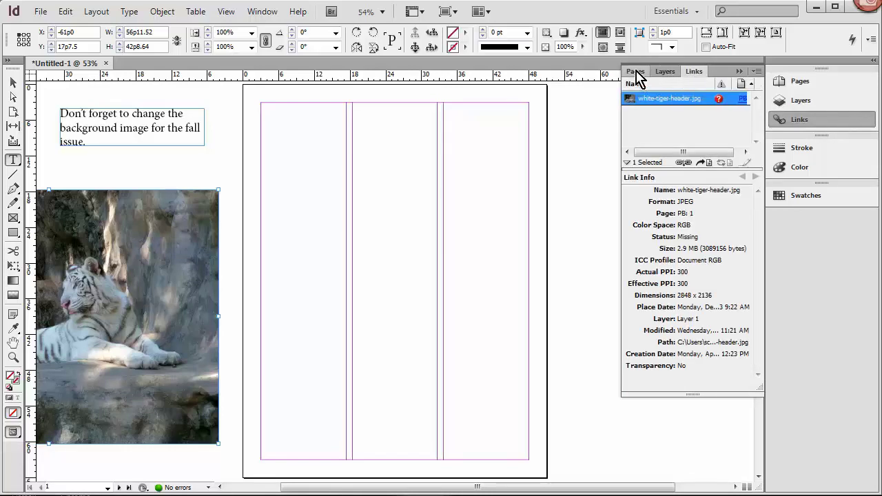
pyautogui.click(637, 72)
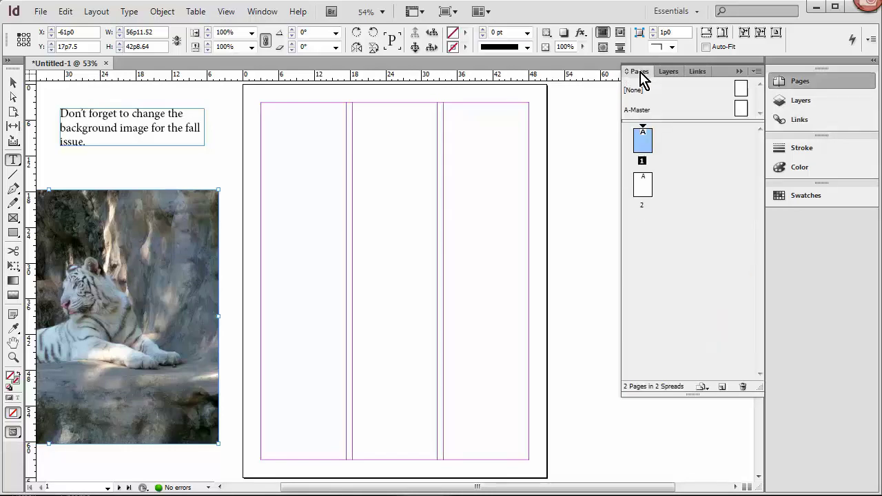
pyautogui.click(740, 71)
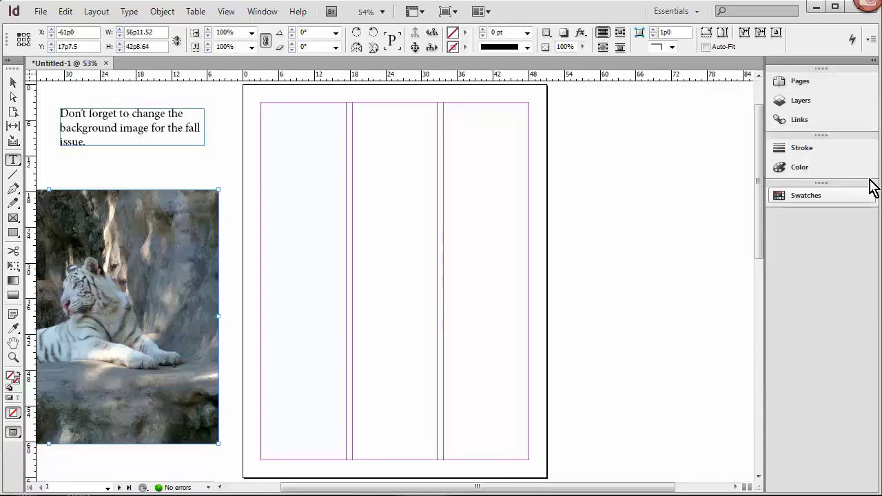
# - Float the Stroke panel, redock it, and group Swatches with Stroke and Color
pyautogui.click(826, 154)
pyautogui.moveTo(827, 154); pyautogui.dragTo(639, 150)
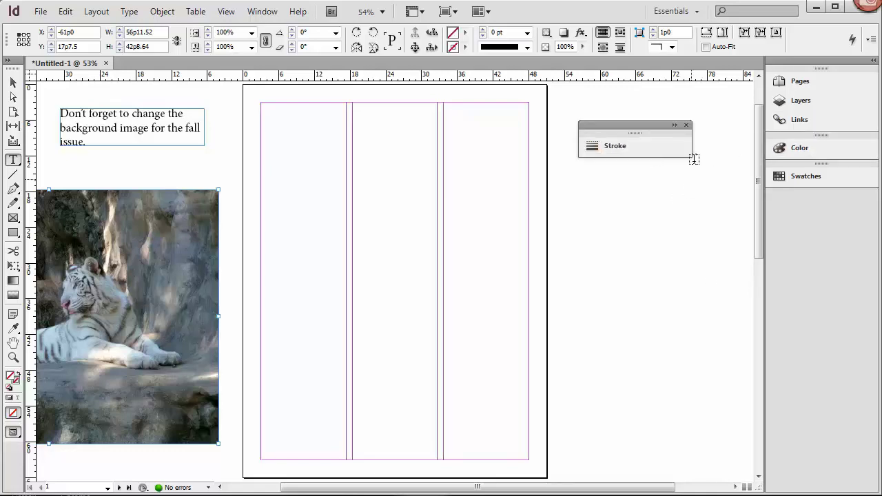
pyautogui.click(664, 146)
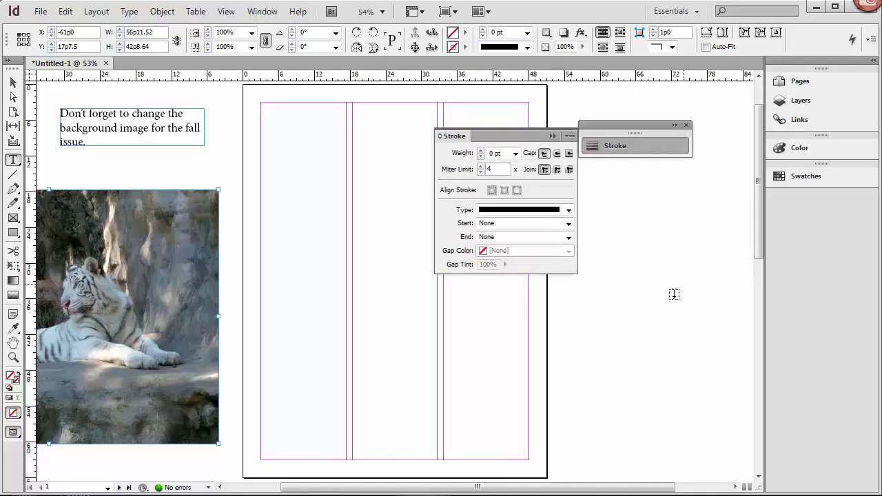
pyautogui.click(682, 148)
pyautogui.click(667, 146)
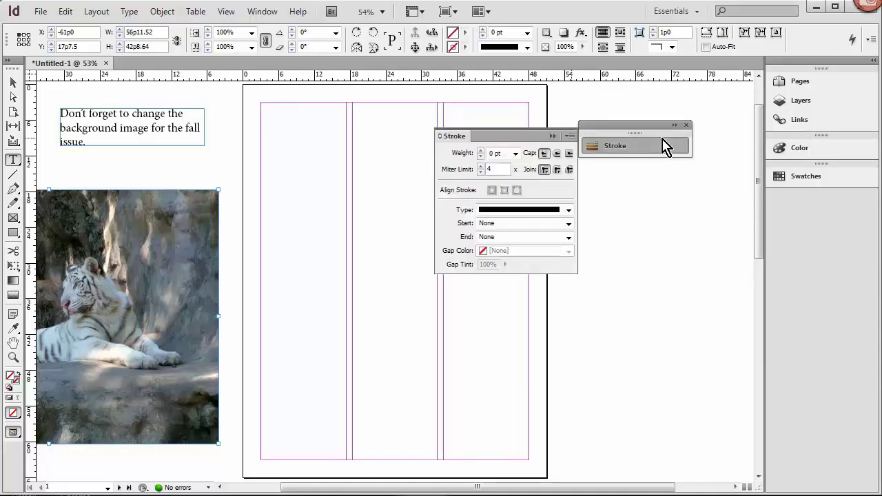
pyautogui.click(673, 146)
pyautogui.moveTo(666, 132)
pyautogui.mouseDown()
pyautogui.moveTo(756, 152)
pyautogui.moveTo(826, 151)
pyautogui.mouseUp()
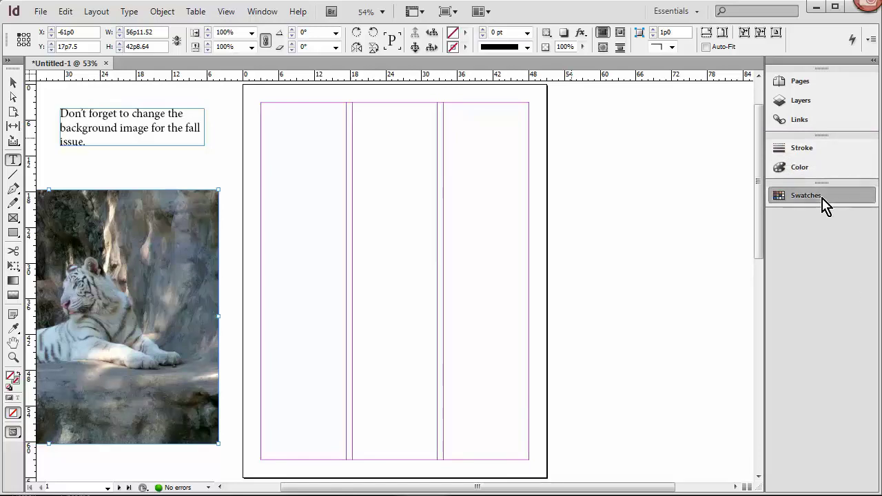
pyautogui.moveTo(823, 205); pyautogui.dragTo(828, 184)
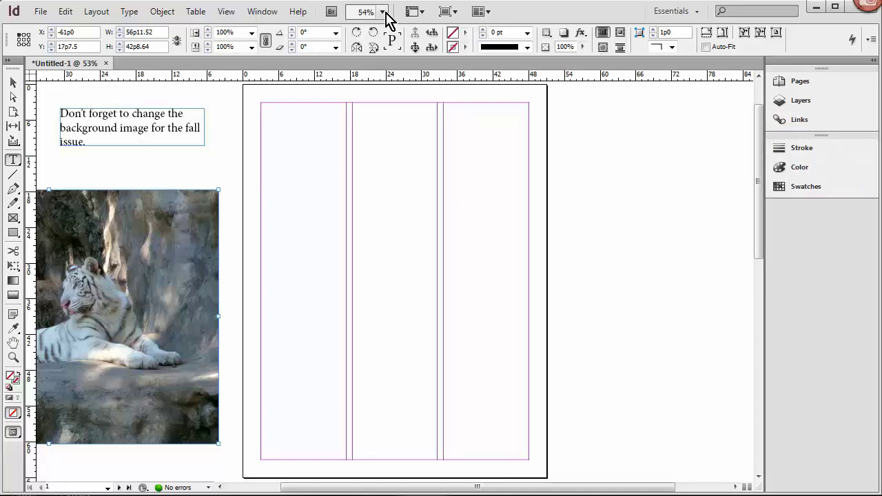
# - Open Window > Styles > Paragraph Styles and dock the Character/Paragraph Styles group on the right
pyautogui.click(274, 18)
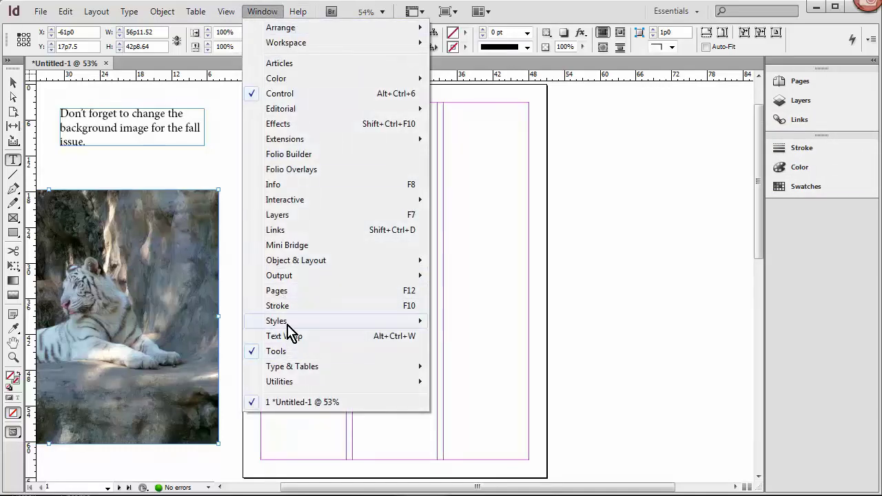
pyautogui.moveTo(305, 330)
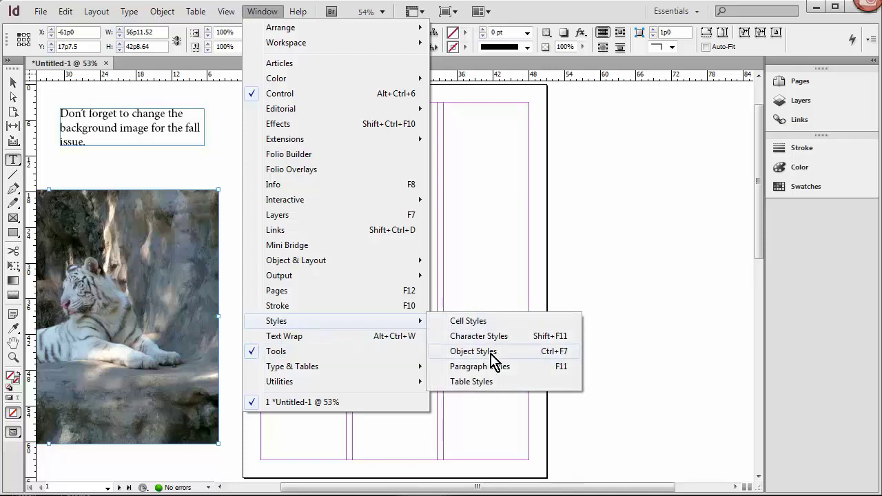
pyautogui.click(486, 367)
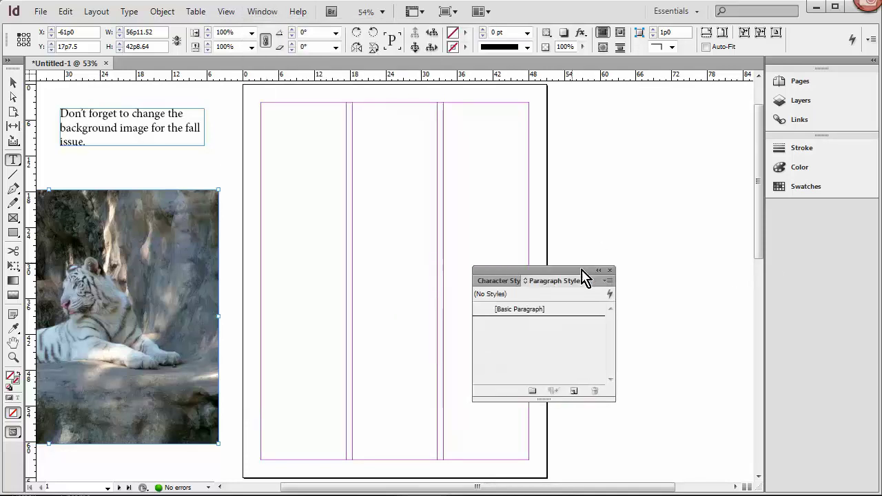
pyautogui.moveTo(582, 275); pyautogui.dragTo(806, 216)
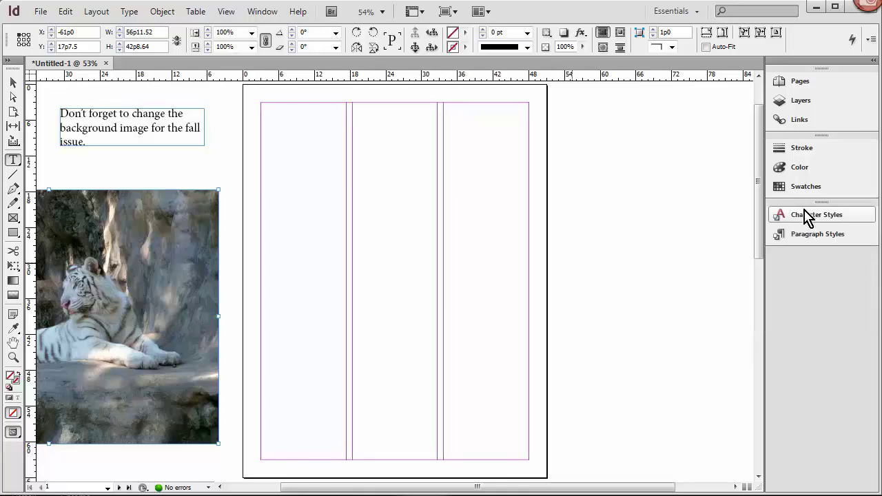
# - Choose Reset Essentials from the workspace switcher
pyautogui.click(697, 13)
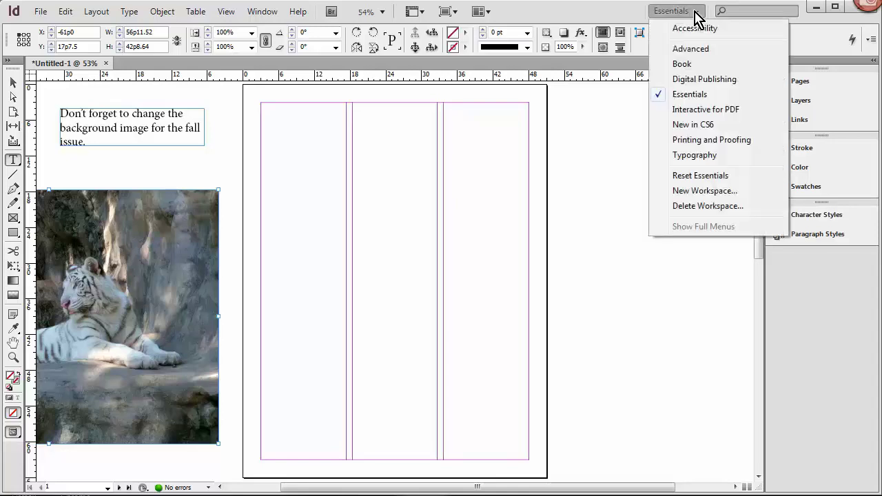
pyautogui.click(702, 178)
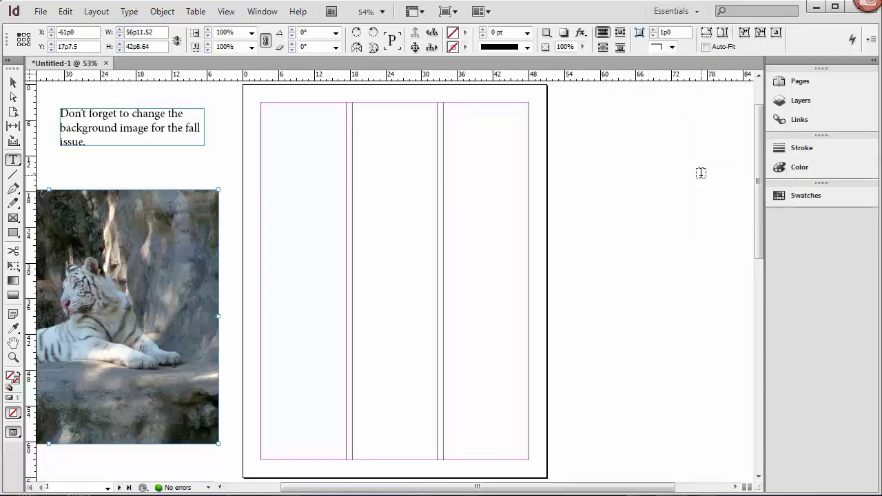
pyautogui.click(800, 85)
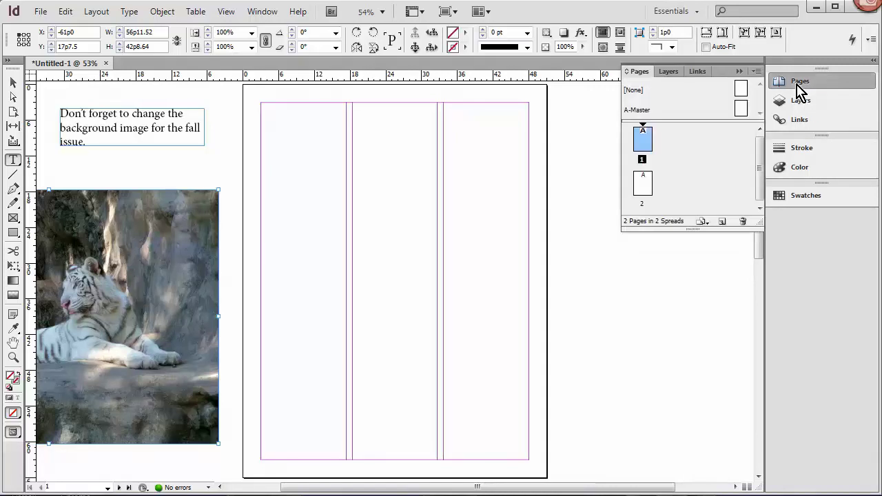
pyautogui.click(758, 73)
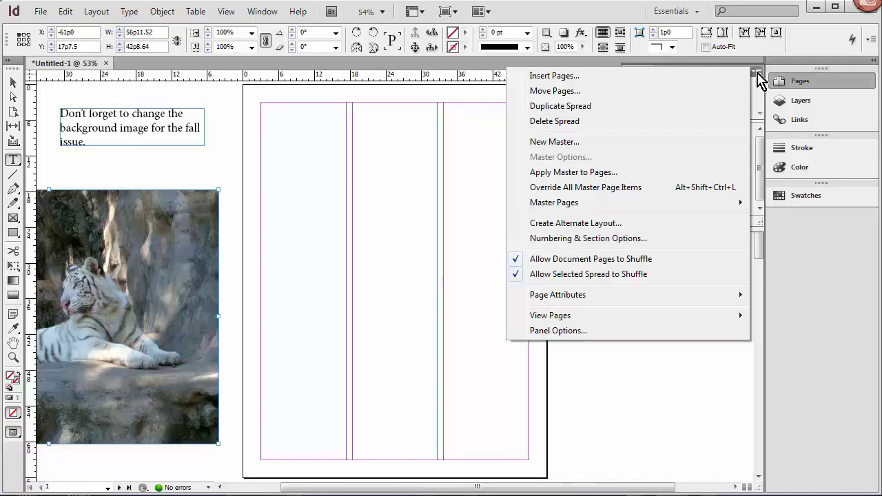